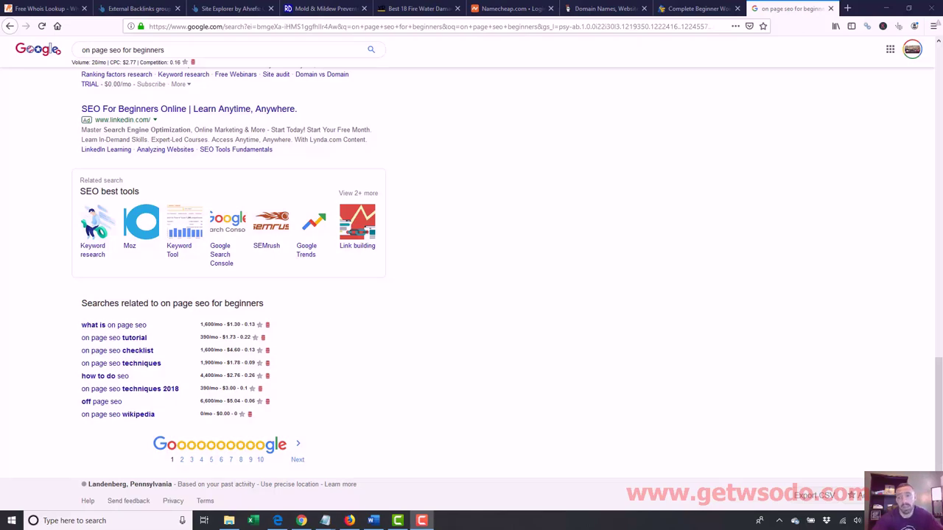
Search Google for "best latin dating sites" and highlight the bestlatindatingsites.com address in the results
left_click_drag(940, 390, 940, 77)
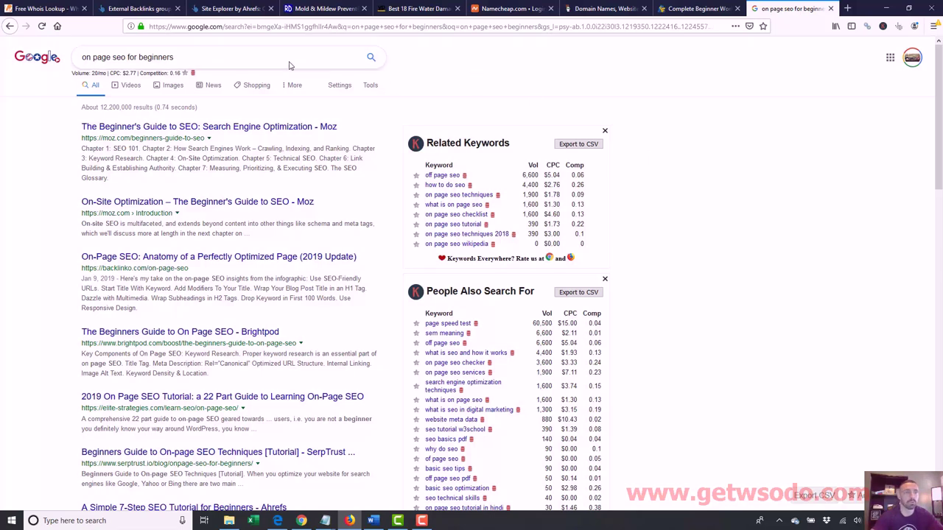
triple_click(203, 50)
type("be")
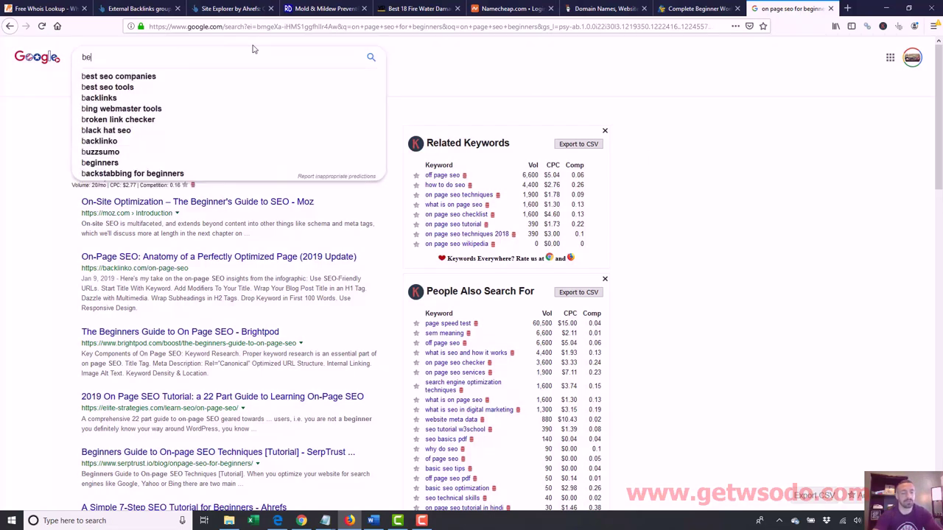
type("st latin dating sites")
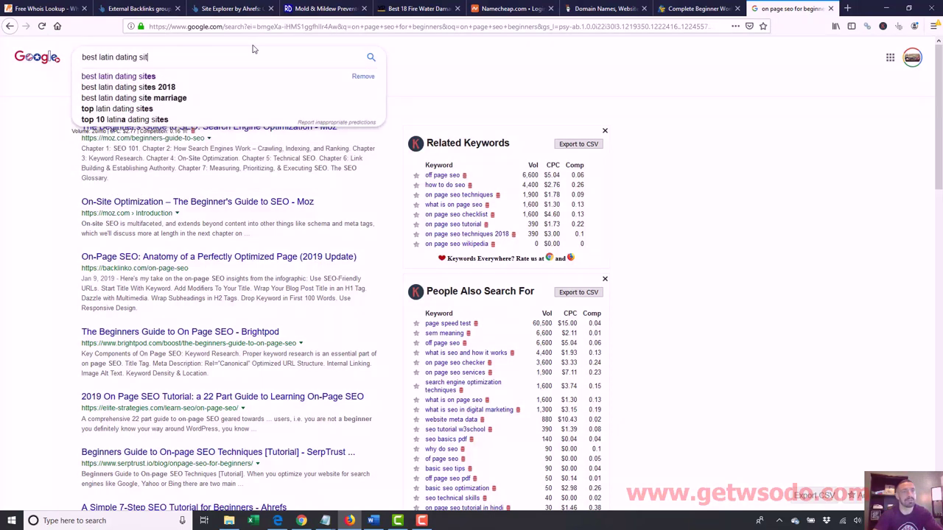
key("Return")
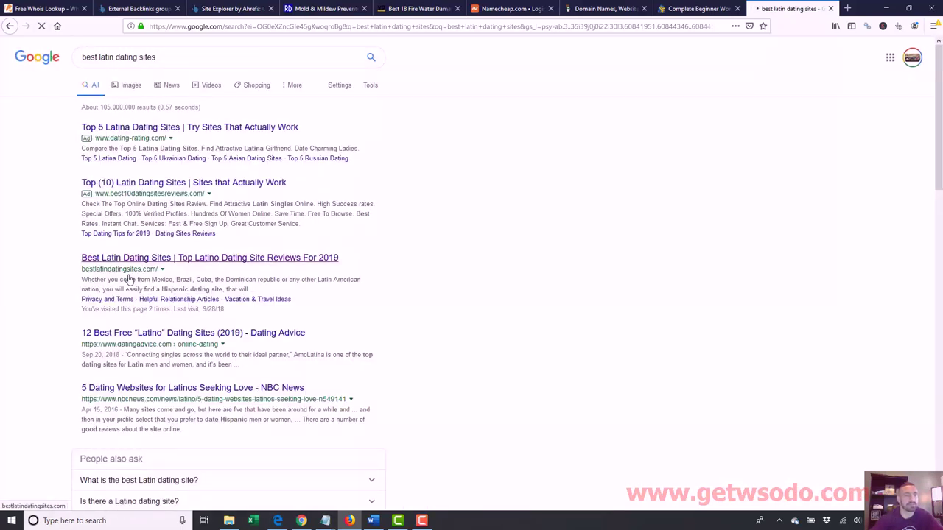
left_click_drag(81, 270, 155, 273)
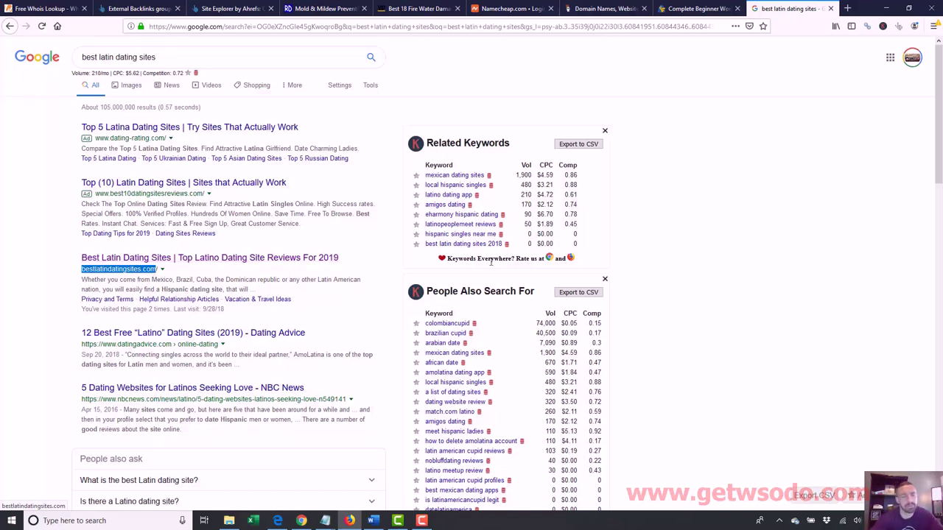
left_click(725, 236)
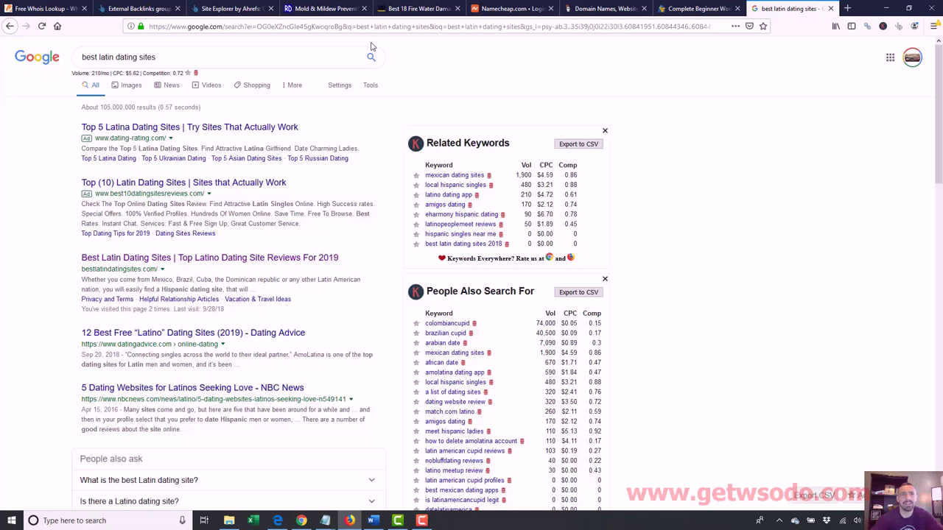
Search Google for "miami seo"
left_click_drag(285, 56, 12, 59)
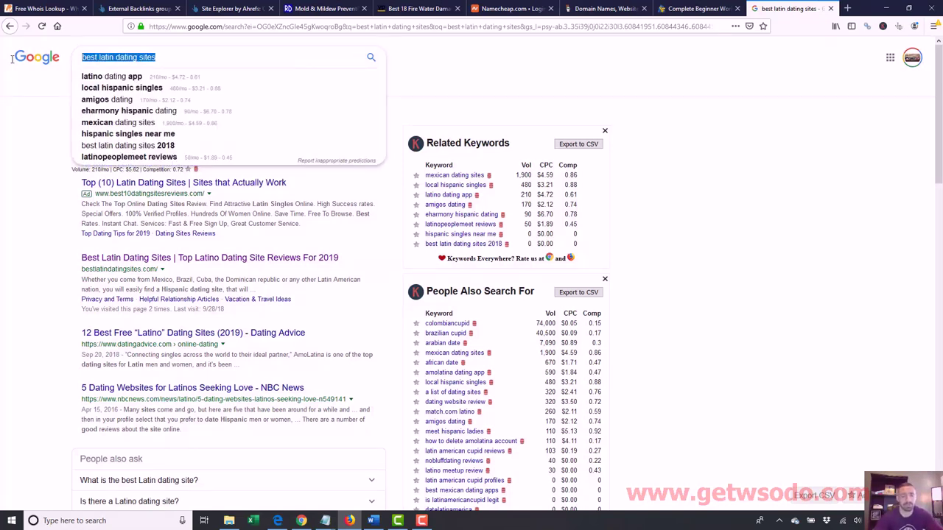
type("miami seo")
key("Return")
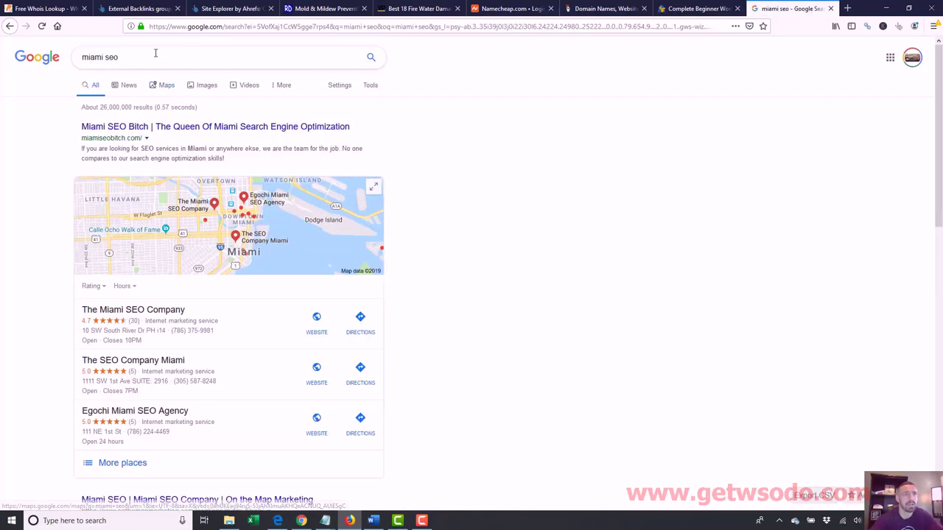
Search Google for "miami plumber"
left_click_drag(154, 56, 2, 56)
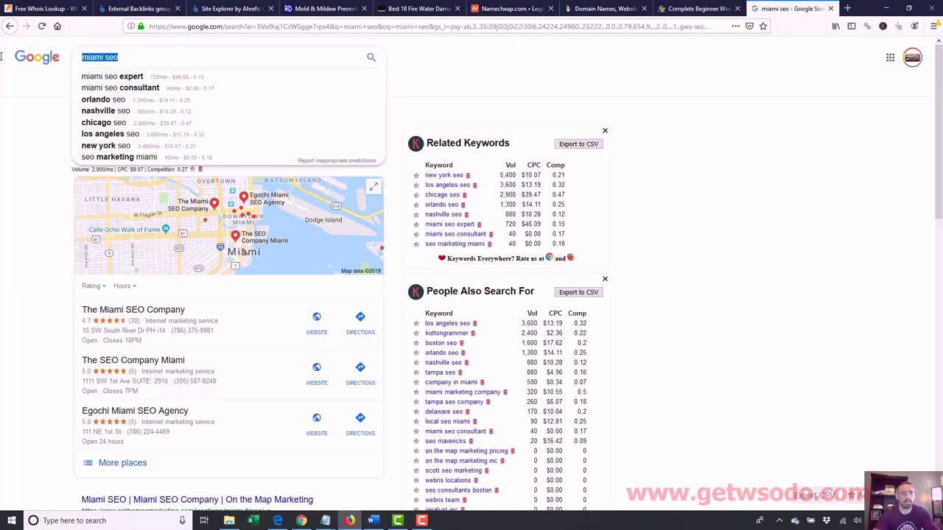
type("miami plumber")
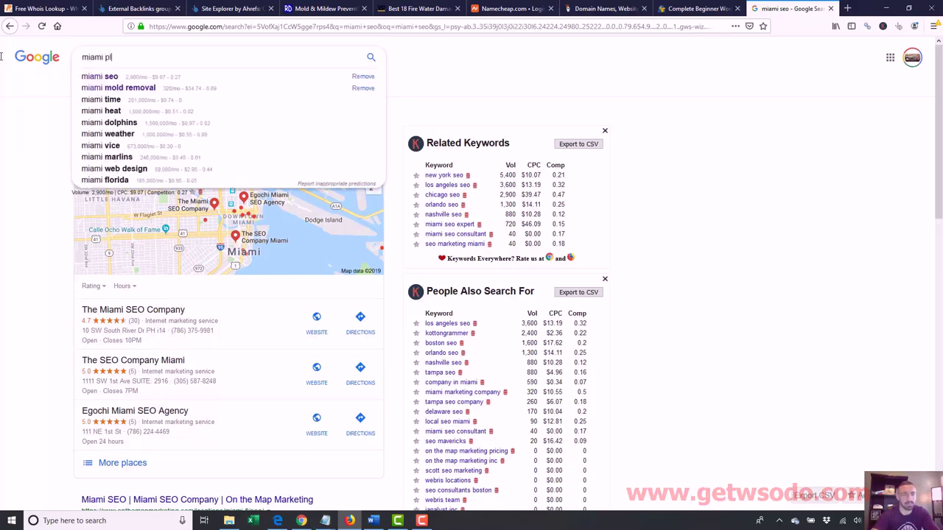
key("Return")
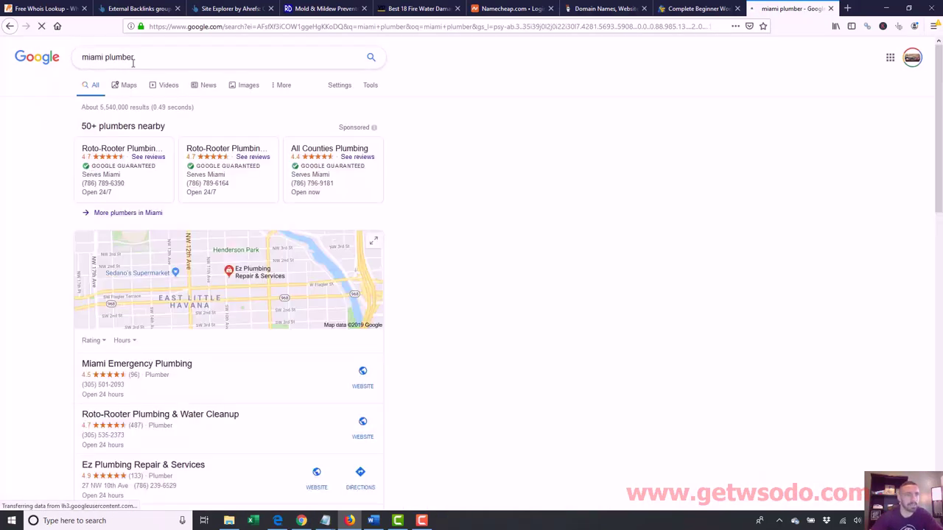
Replace "plumber" in the query and search Google for "miami accident lawyer"
left_click_drag(133, 57, 106, 62)
type("acc")
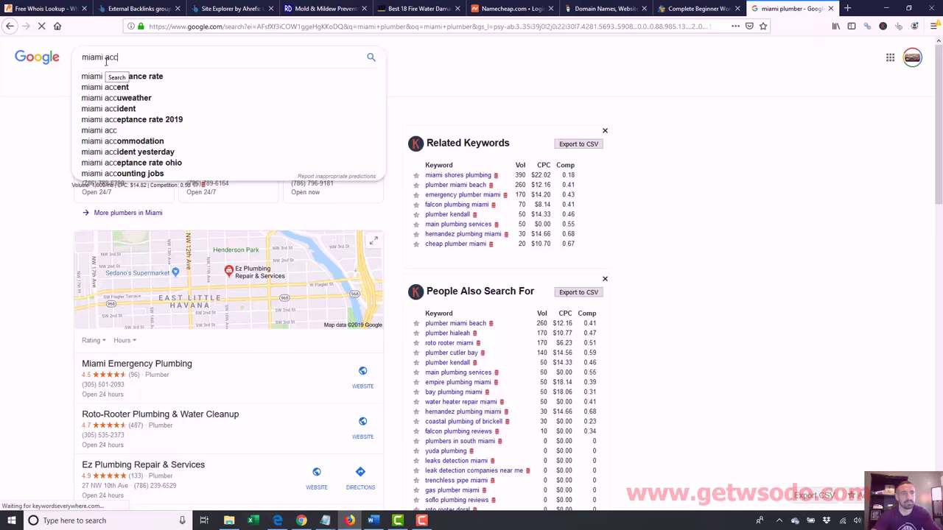
type("ident lawyer")
key("Return")
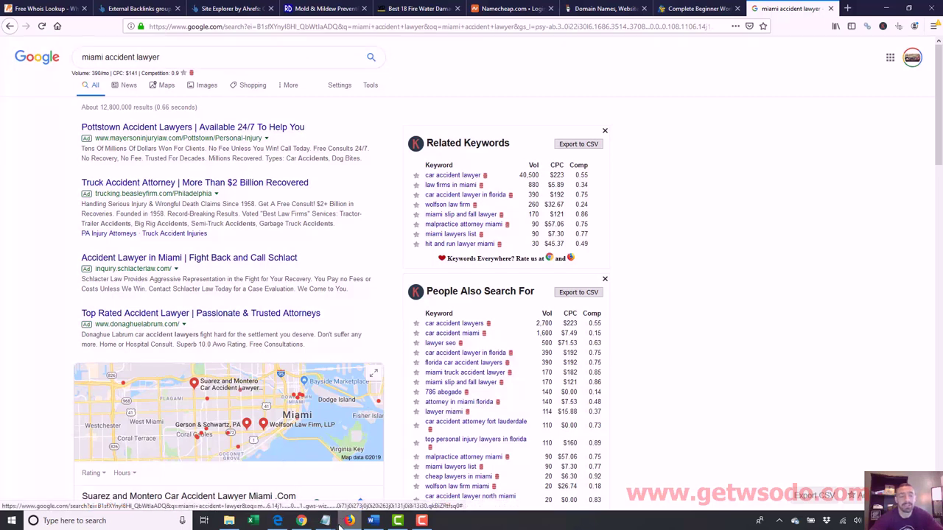
Switch to the untitled Notepad notes and highlight the keyword placement rules, the spelling and grammar line, and the Citations entry
mouse_move(341, 520)
left_click(405, 479)
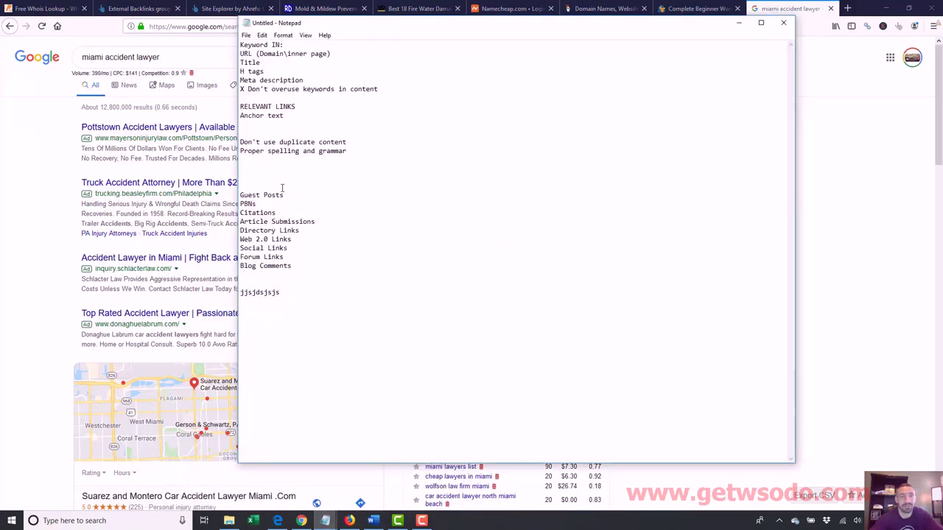
left_click_drag(379, 89, 240, 45)
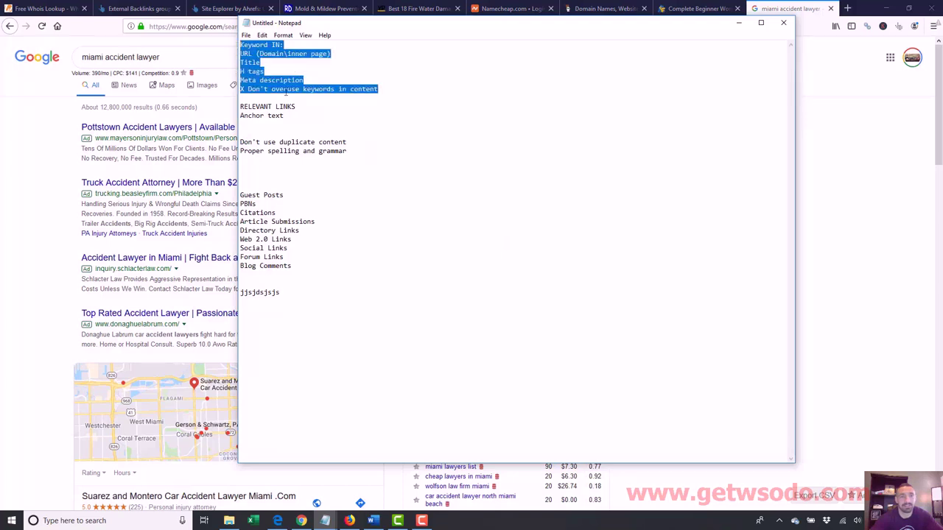
left_click(367, 157)
left_click_drag(277, 157, 230, 148)
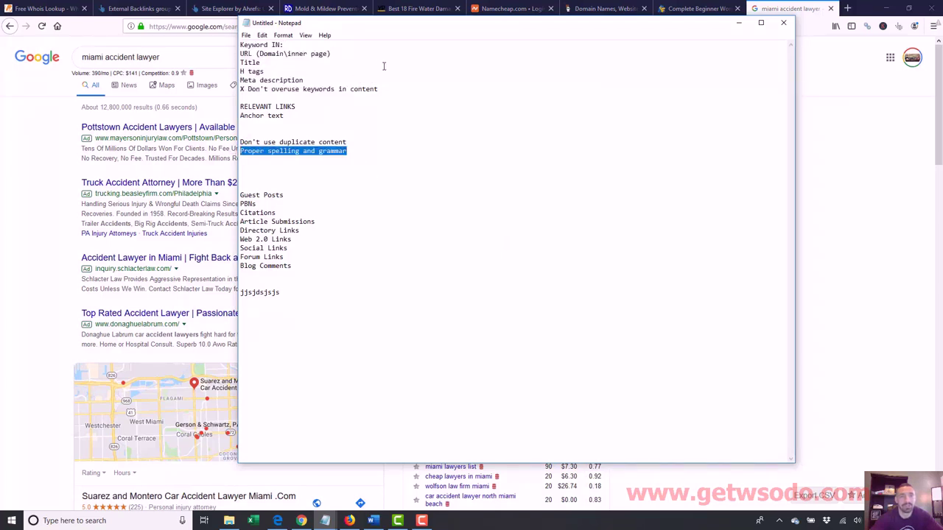
left_click_drag(380, 89, 215, 57)
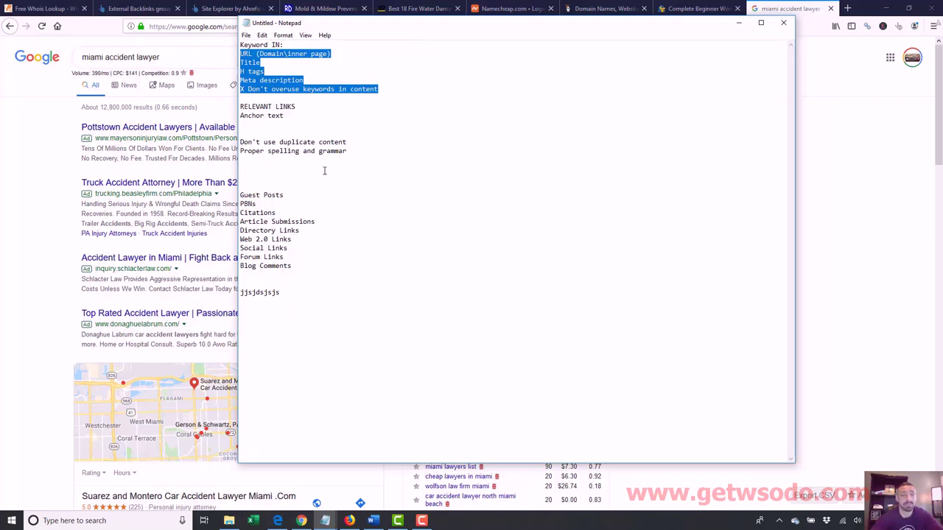
left_click_drag(279, 213, 240, 213)
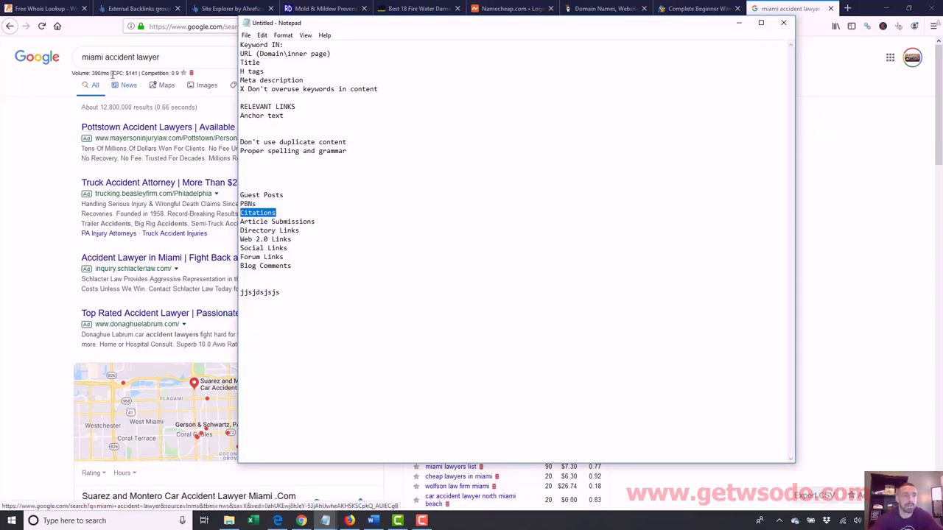
Back in the Google search query, highlight the city "miami" and the service phrase "accident lawyer"
left_click_drag(104, 56, 20, 75)
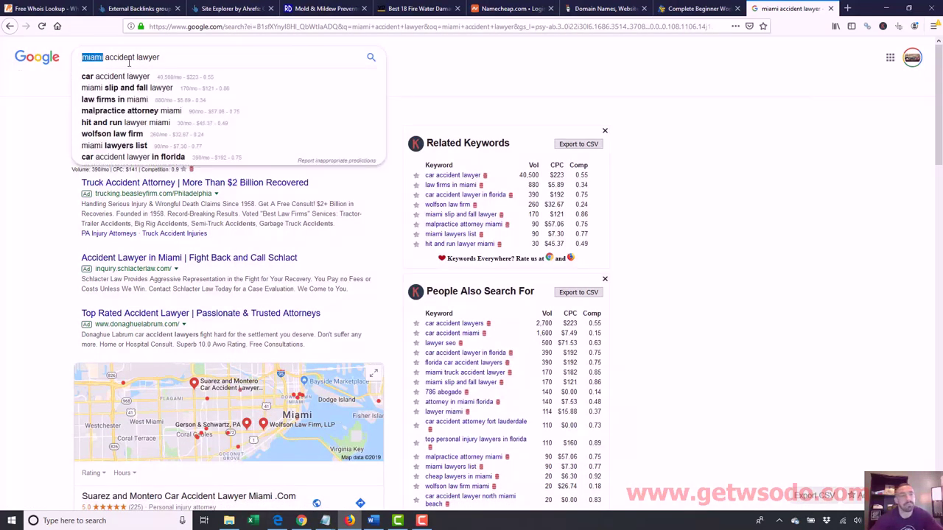
left_click_drag(105, 58, 161, 58)
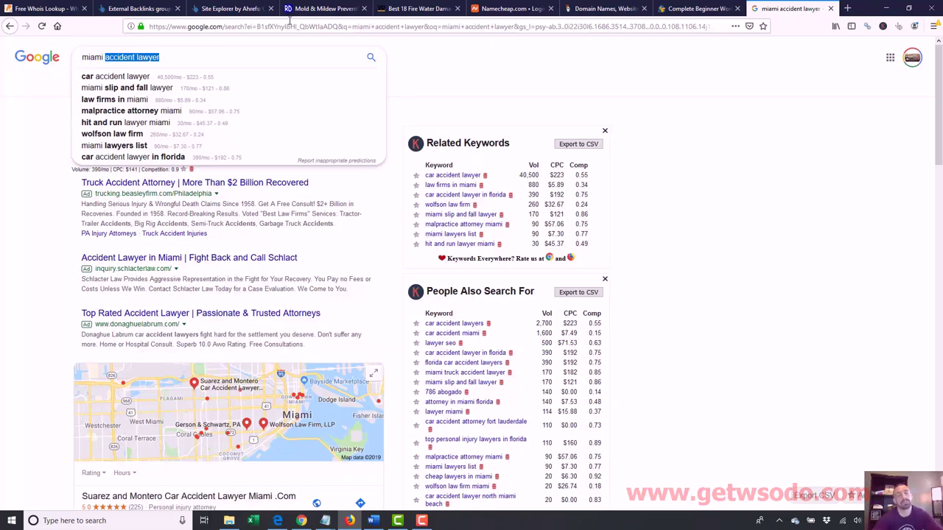
Return to the untitled Notepad notes and highlight the keyword rules, Citations, and the link types down to Blog Comments
mouse_move(325, 521)
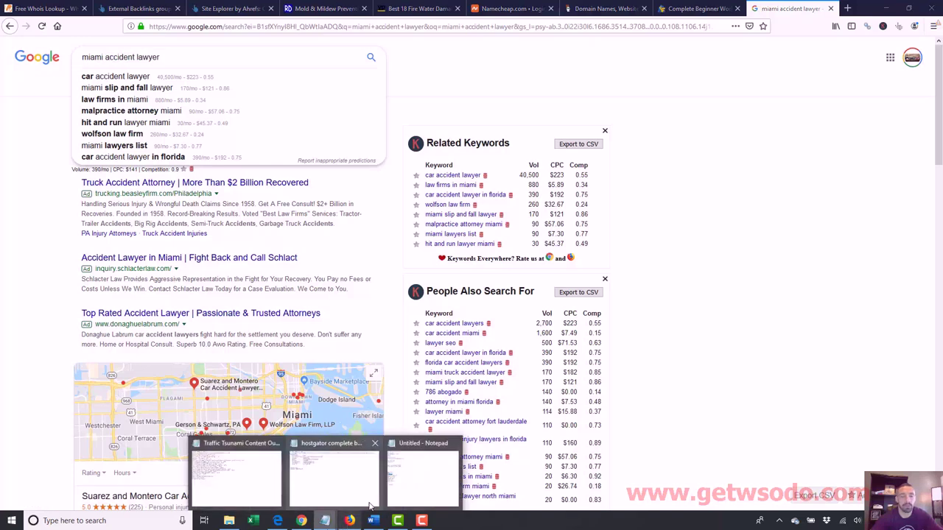
left_click(410, 472)
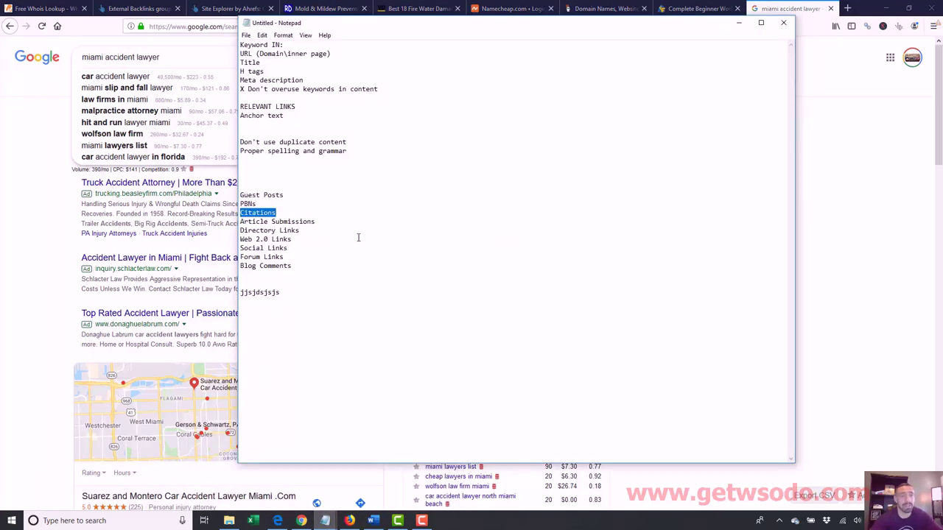
left_click(378, 89)
left_click_drag(379, 89, 168, 36)
left_click(305, 212)
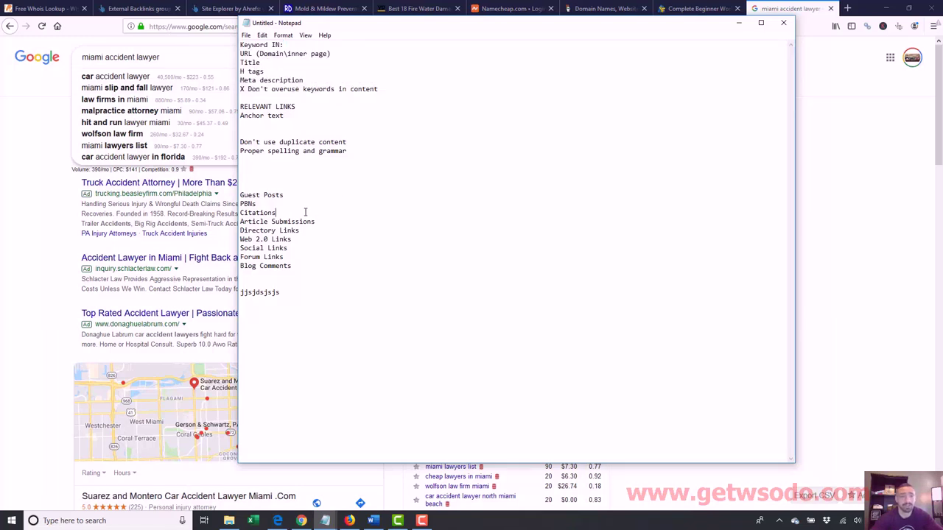
left_click_drag(305, 212, 226, 209)
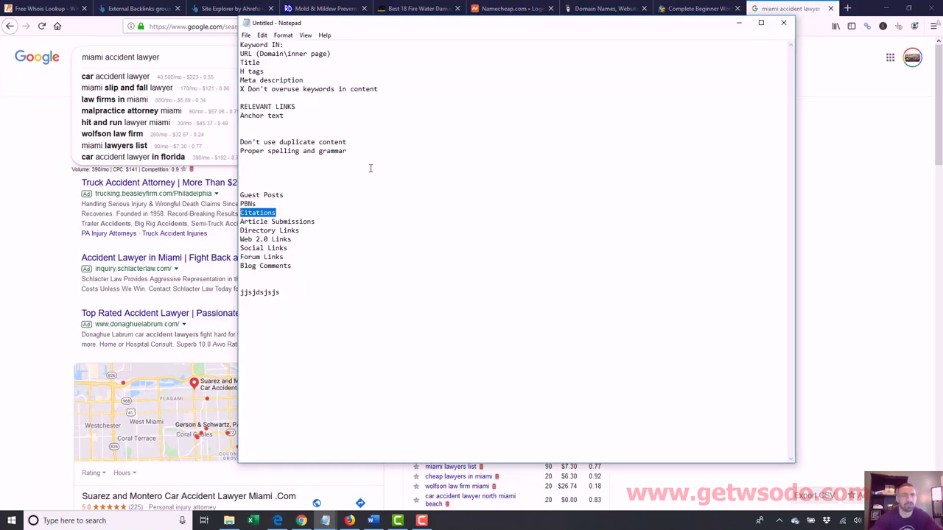
left_click(288, 199)
left_click(232, 202)
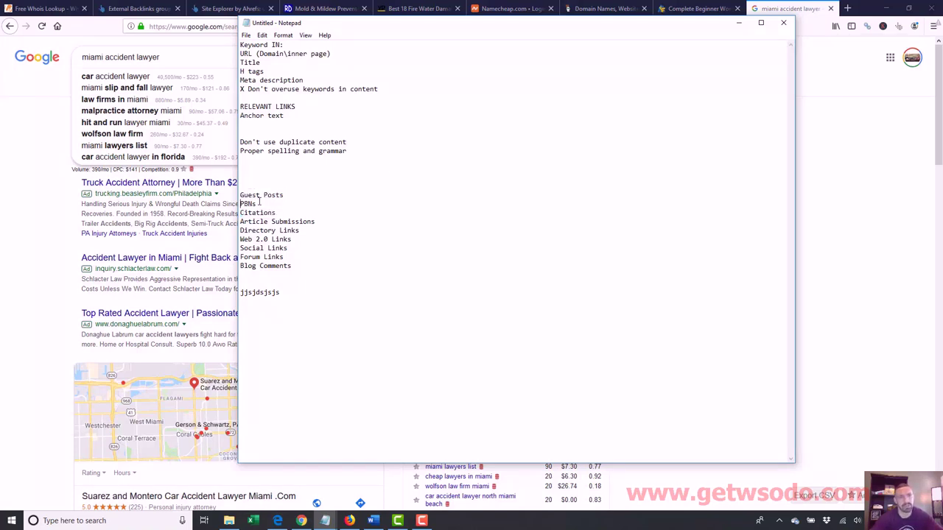
left_click_drag(266, 202, 348, 262)
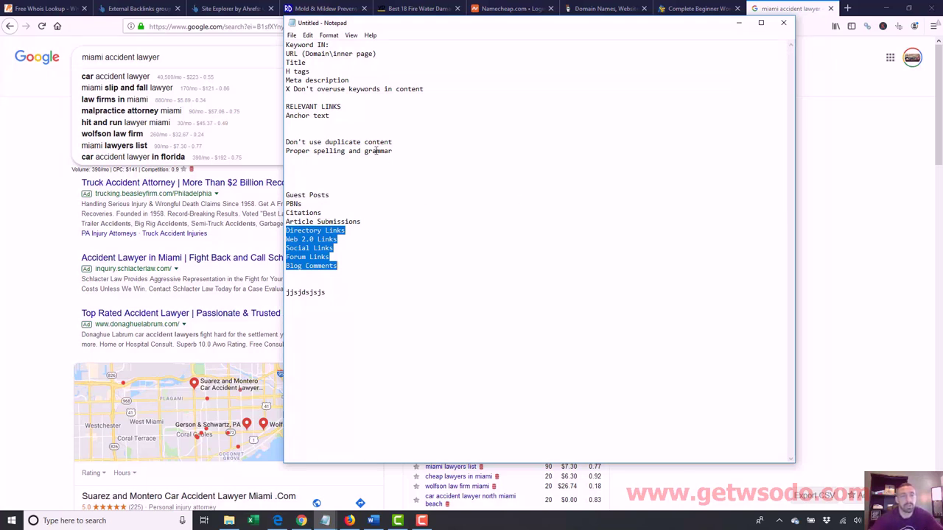
Alternately highlight the block from "Keyword IN:" to the overuse rule and the Citations entry, ending with the PBNs entry
left_click_drag(442, 91, 221, 41)
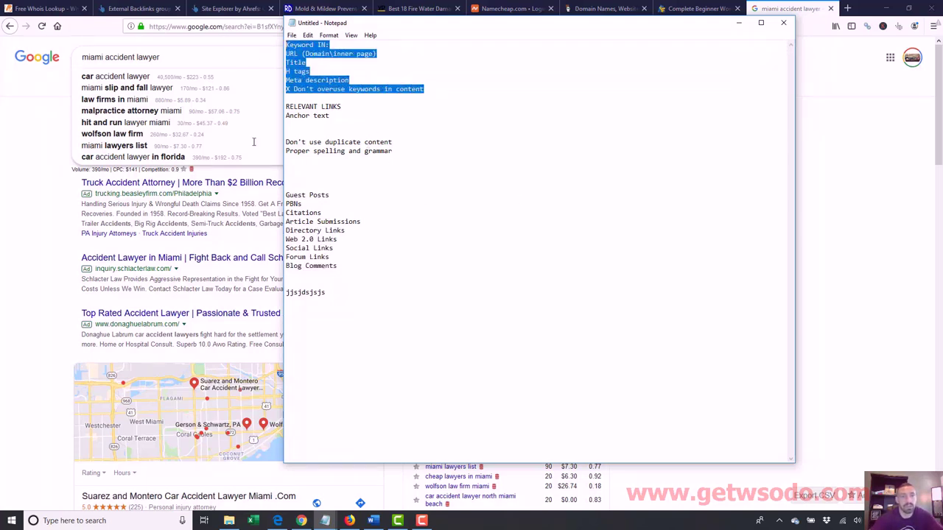
left_click_drag(321, 213, 279, 214)
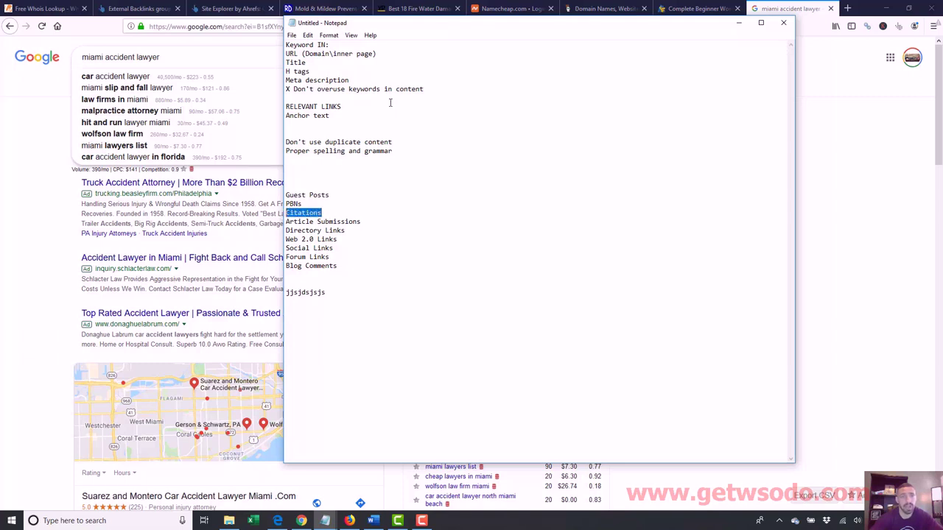
left_click_drag(437, 91, 188, 21)
left_click(325, 212)
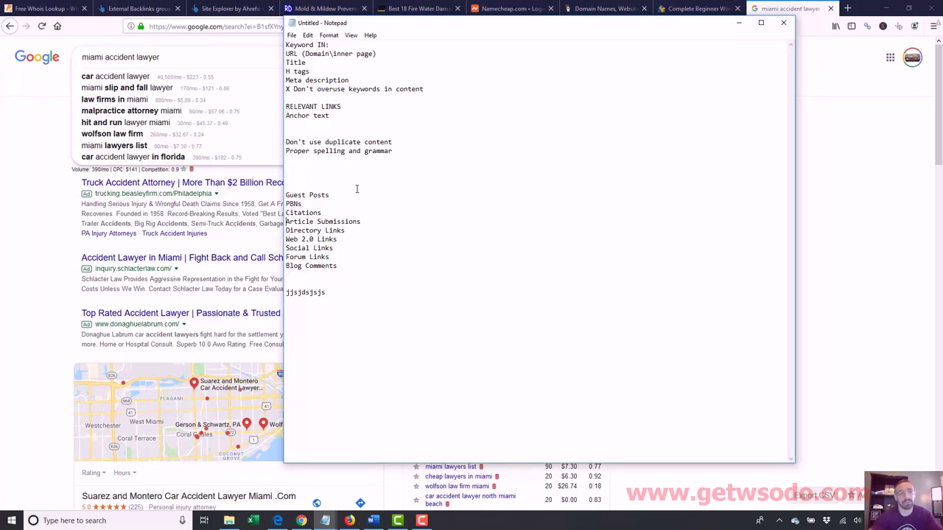
left_click_drag(438, 87, 254, 46)
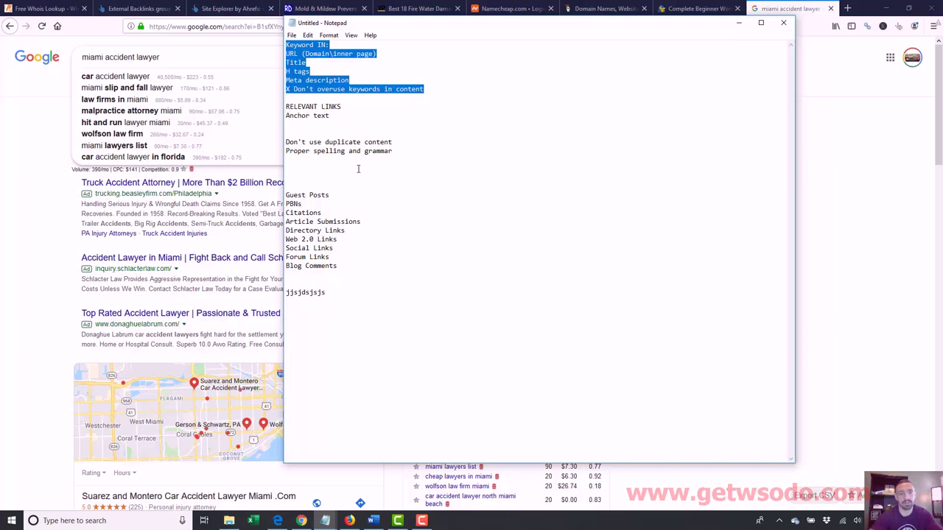
left_click_drag(322, 213, 243, 215)
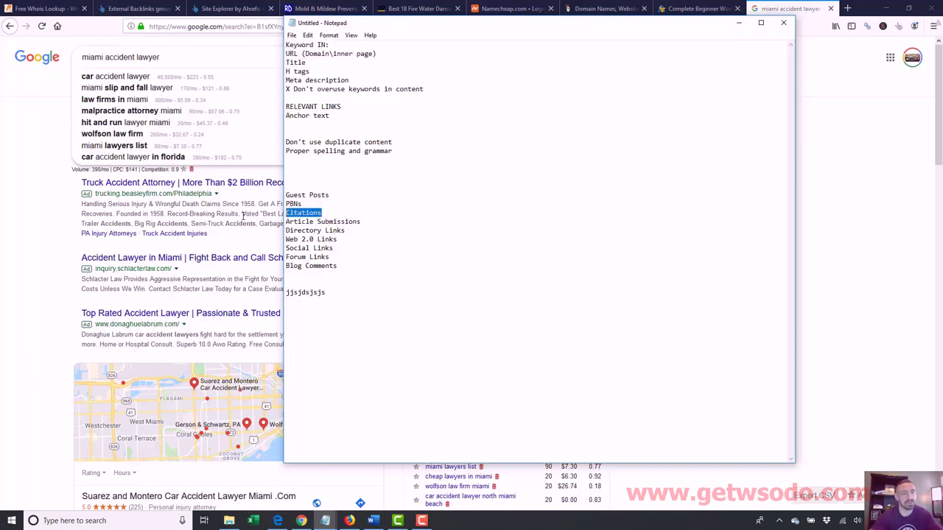
left_click_drag(329, 194, 274, 208)
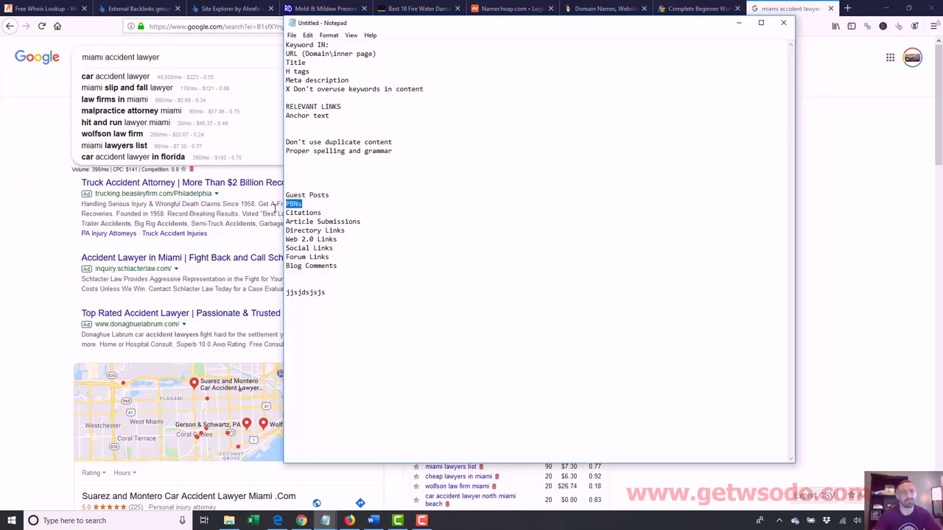